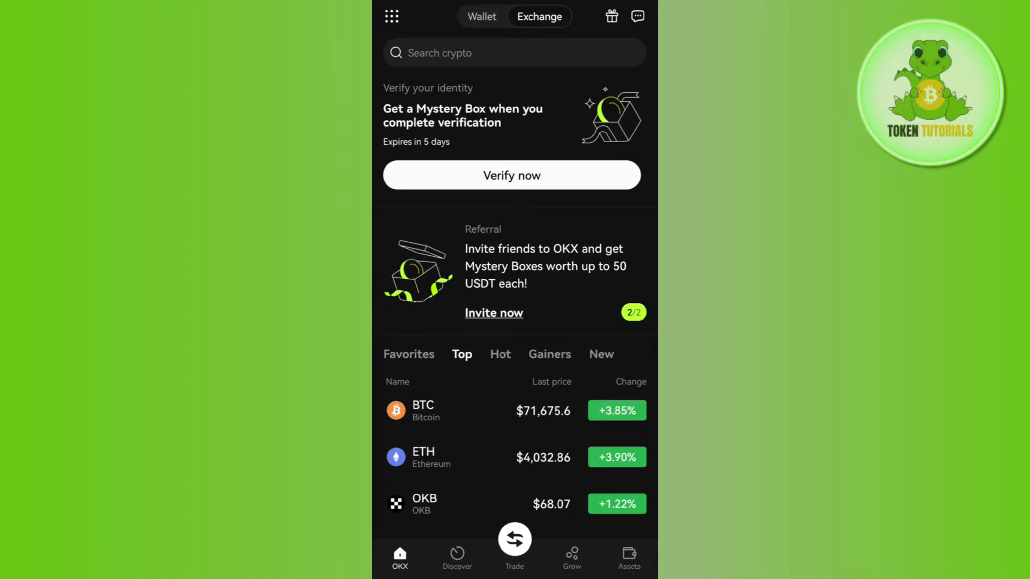
scroll(515, 322, down, 3)
scroll(515, 322, down, 5)
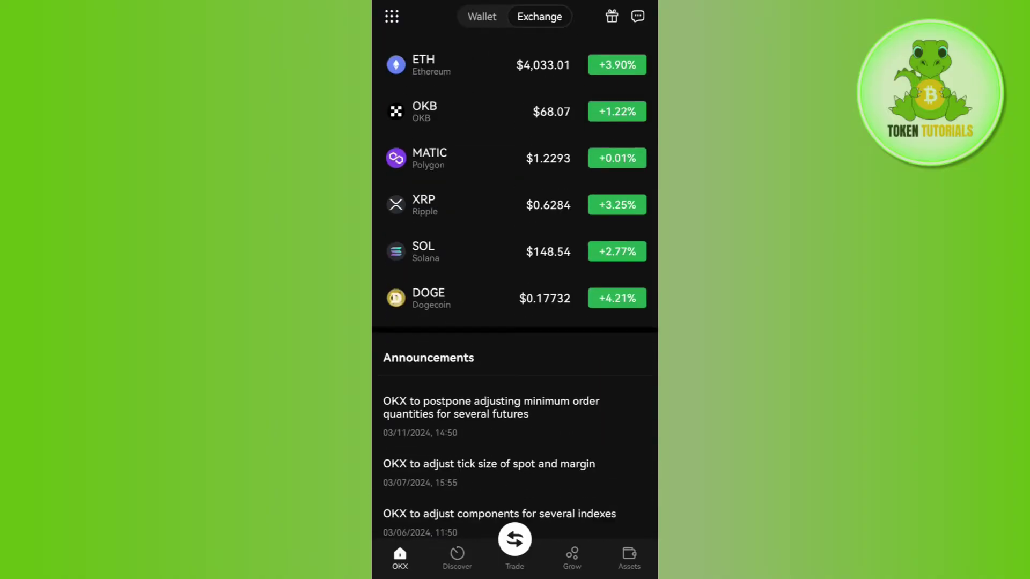
scroll(515, 290, up, 10)
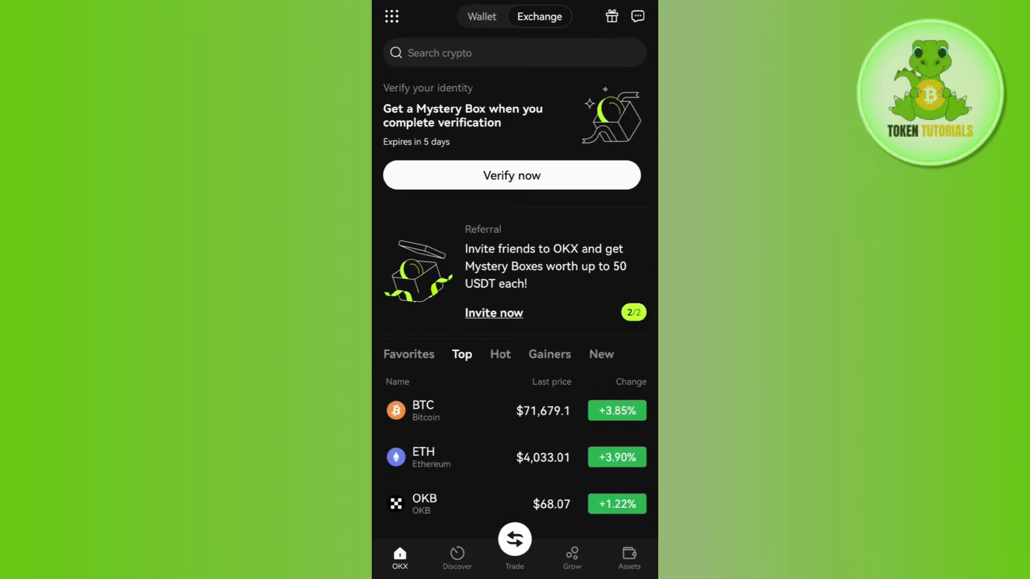
scroll(515, 289, down, 3)
Go from the OKX Assets Overview to the Withdraw page listing holdings and balances.
click(629, 558)
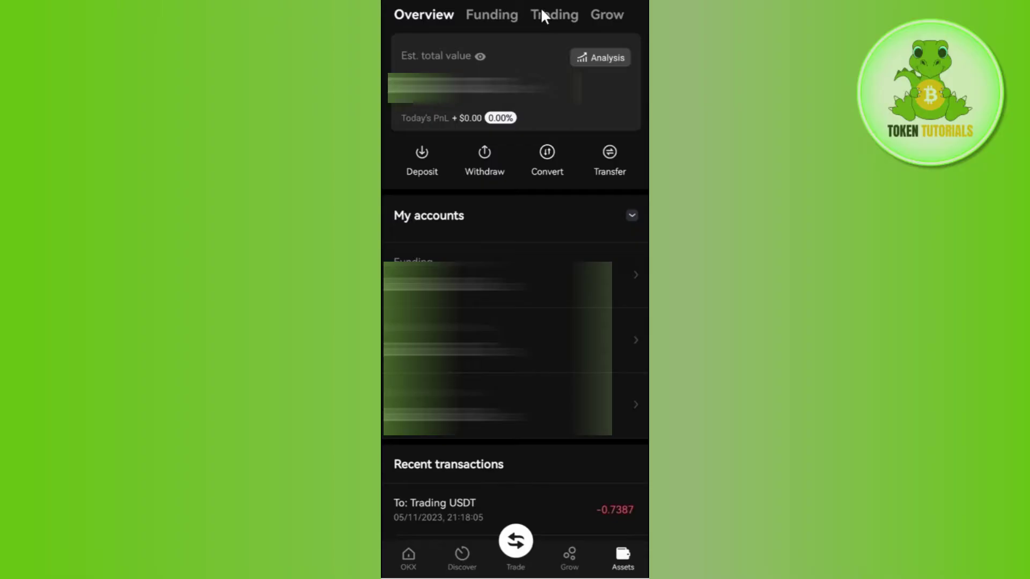
click(484, 161)
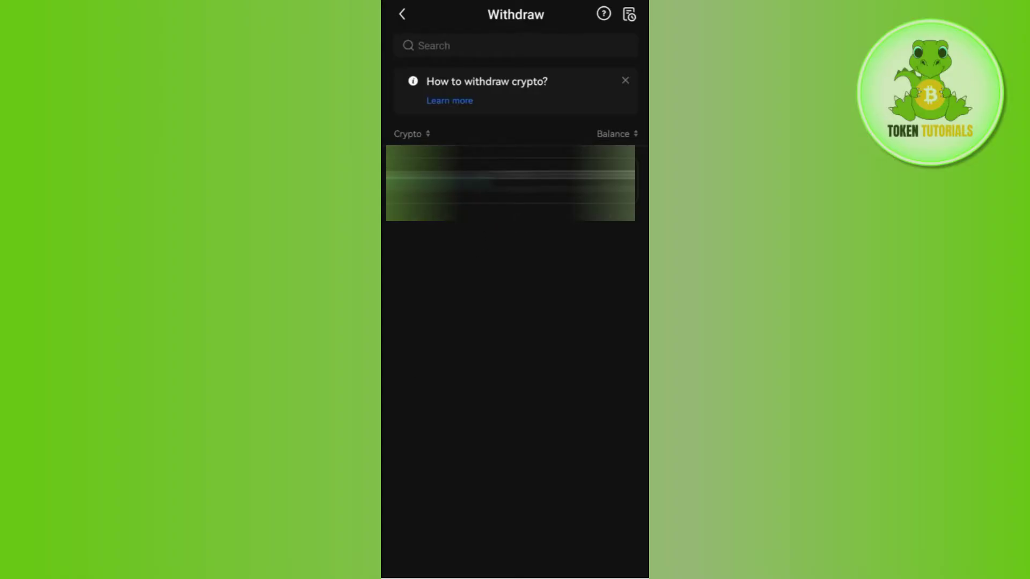
Pick USDT from the Withdraw list and choose an On-chain withdrawal.
click(533, 213)
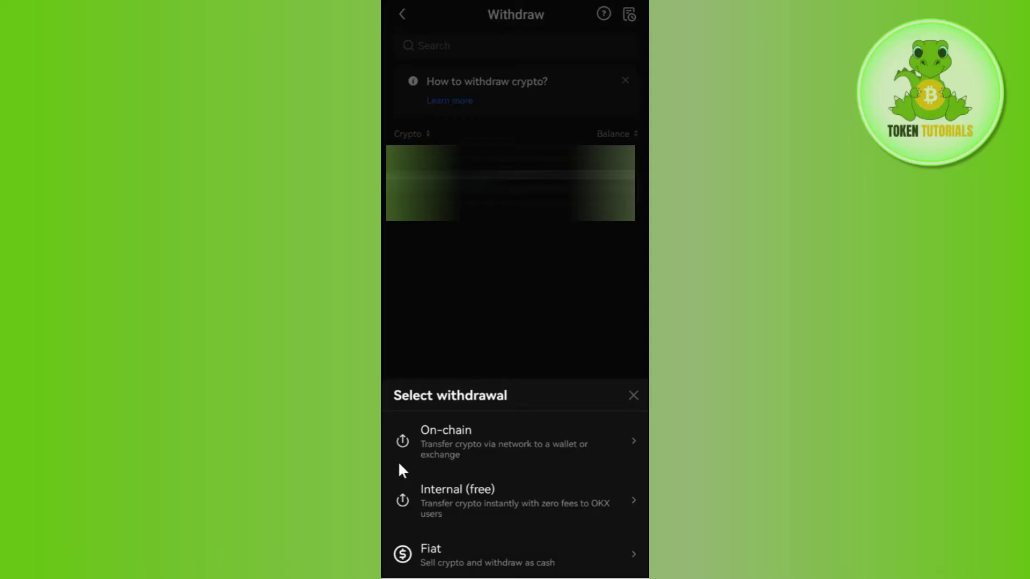
click(462, 451)
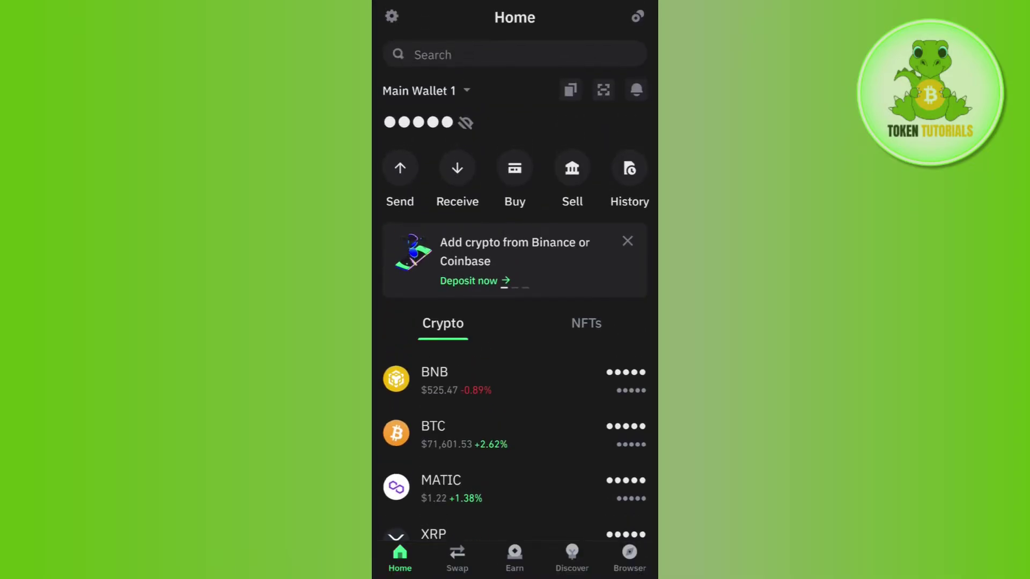
scroll(514, 361, down, 5)
scroll(515, 362, down, 3)
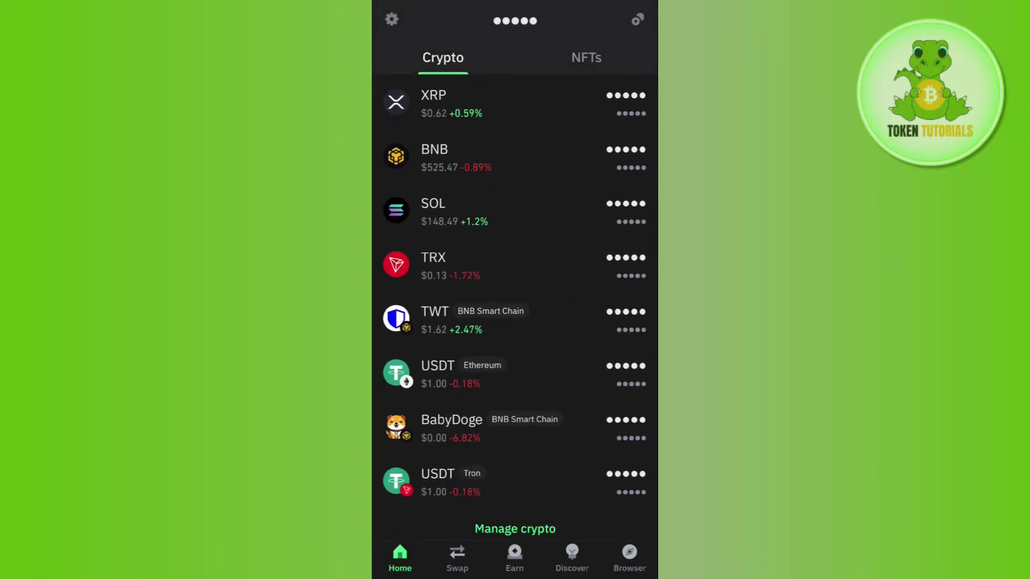
scroll(515, 362, up, 5)
scroll(515, 362, down, 5)
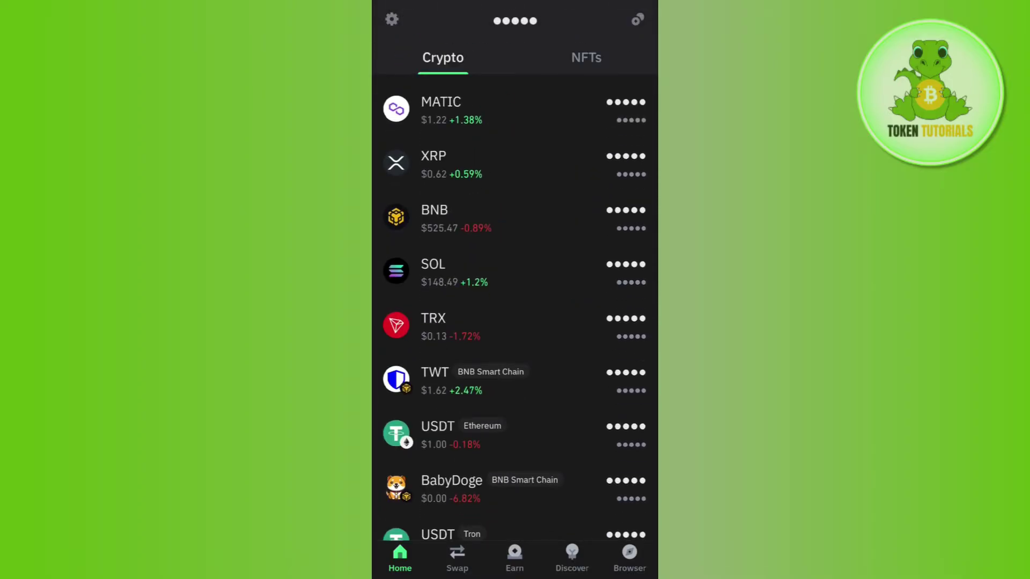
scroll(514, 322, up, 3)
scroll(514, 322, up, 5)
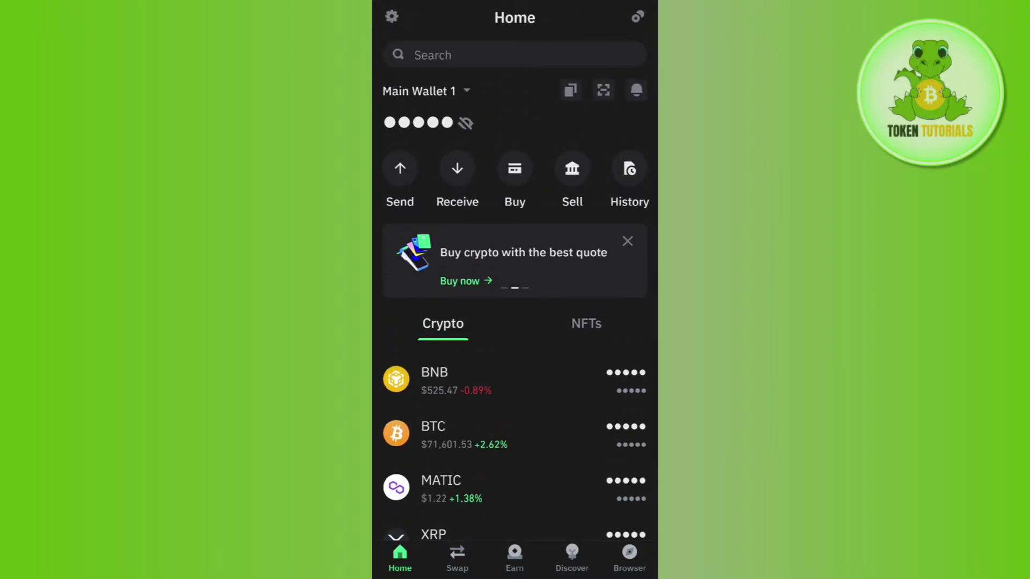
Search Trust Wallet's manage-crypto list for TRX, confirm TRX and Tron USDT are enabled, and return Home.
click(637, 17)
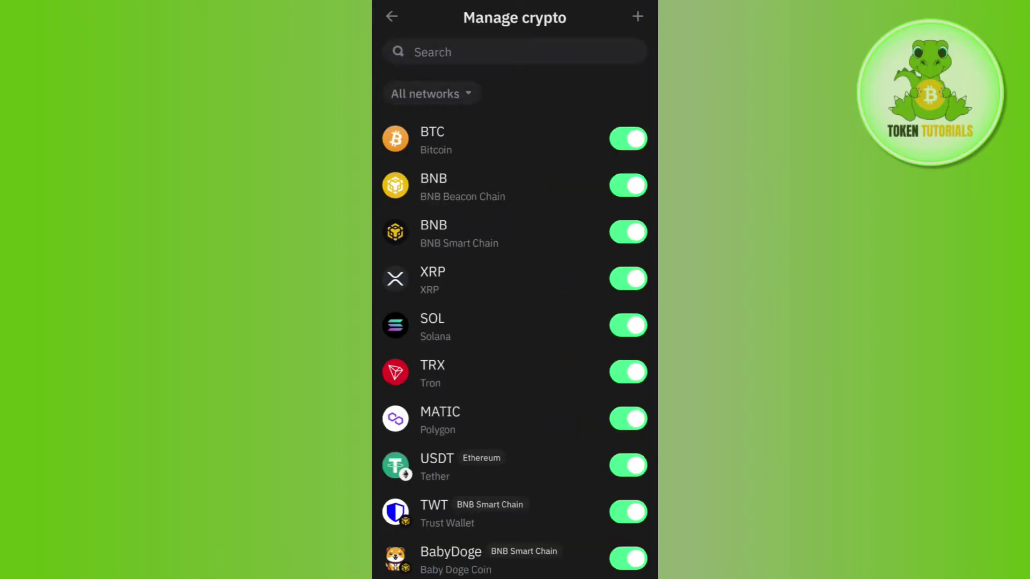
click(515, 52)
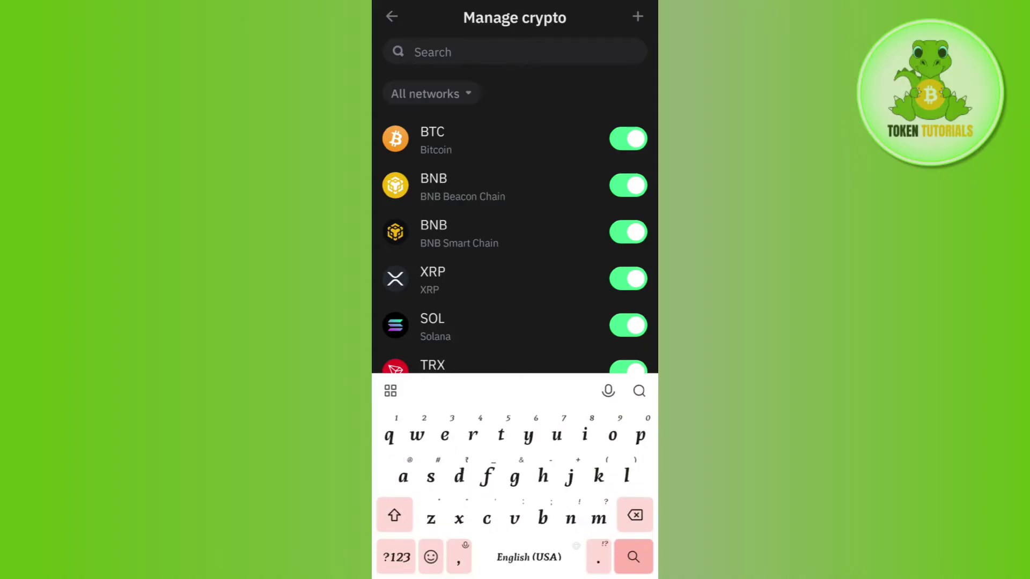
text(trx)
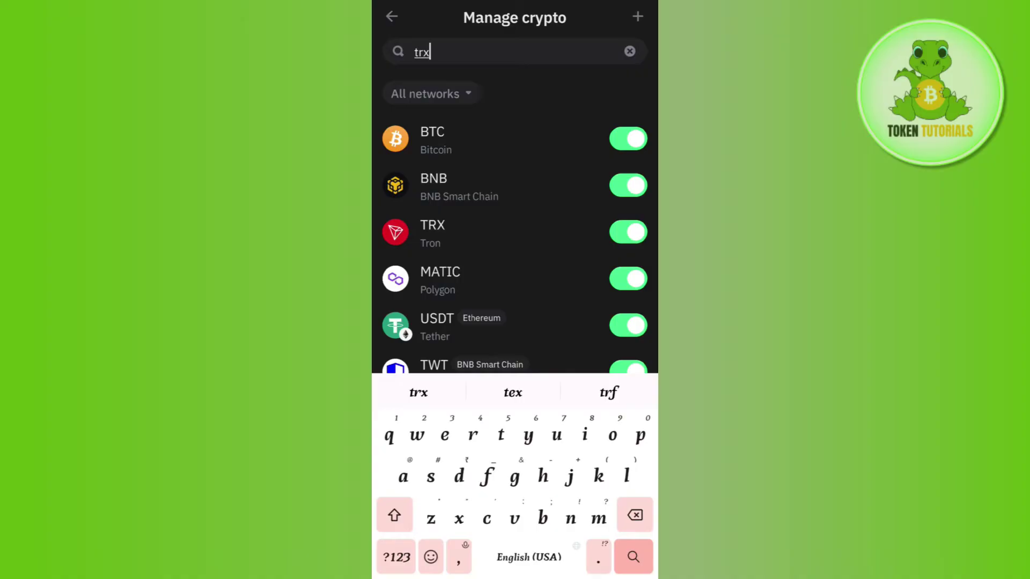
key(Escape)
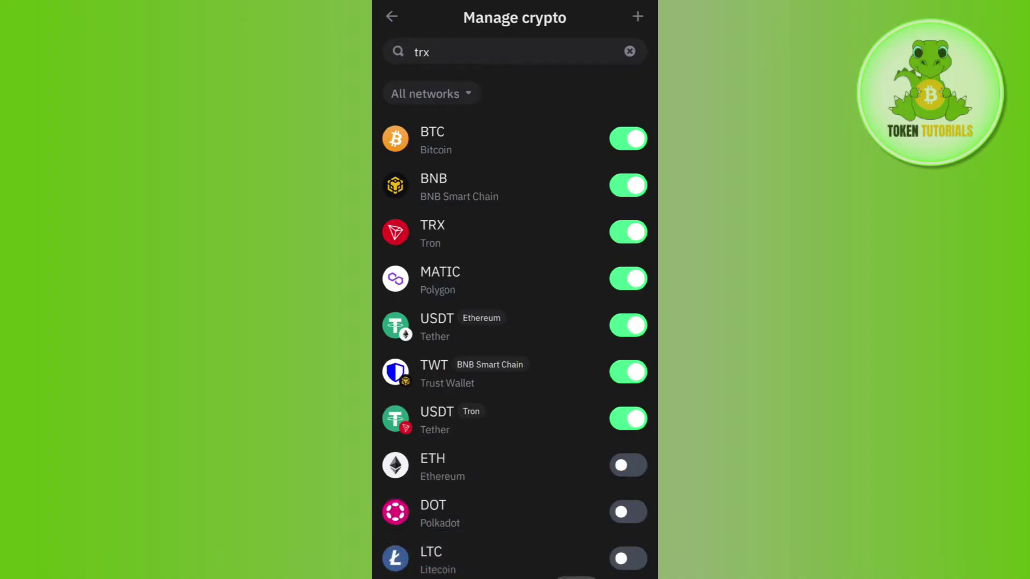
key(Escape)
scroll(514, 322, down, 5)
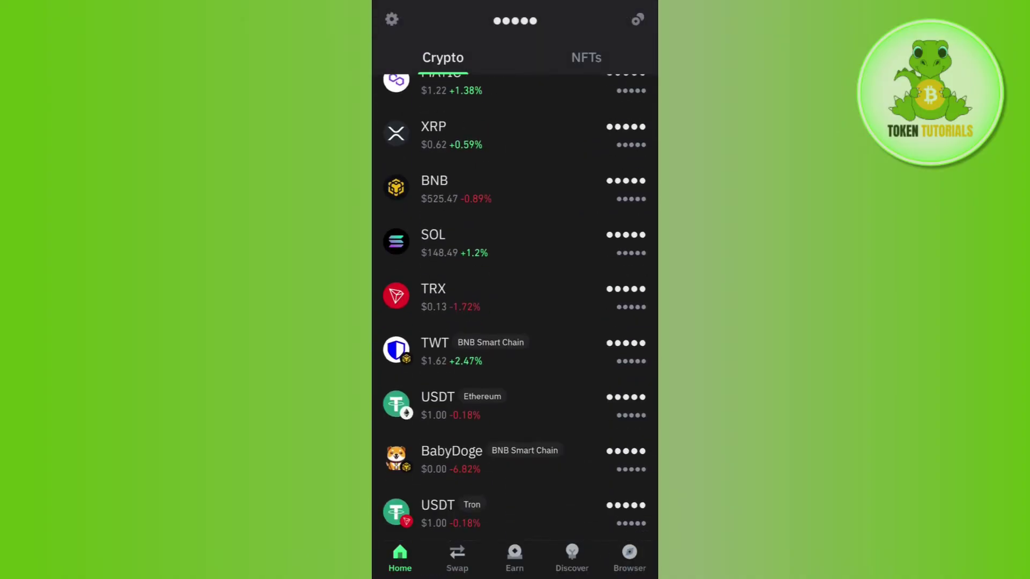
Open TRX in Trust Wallet and copy its Tron receive address.
click(433, 296)
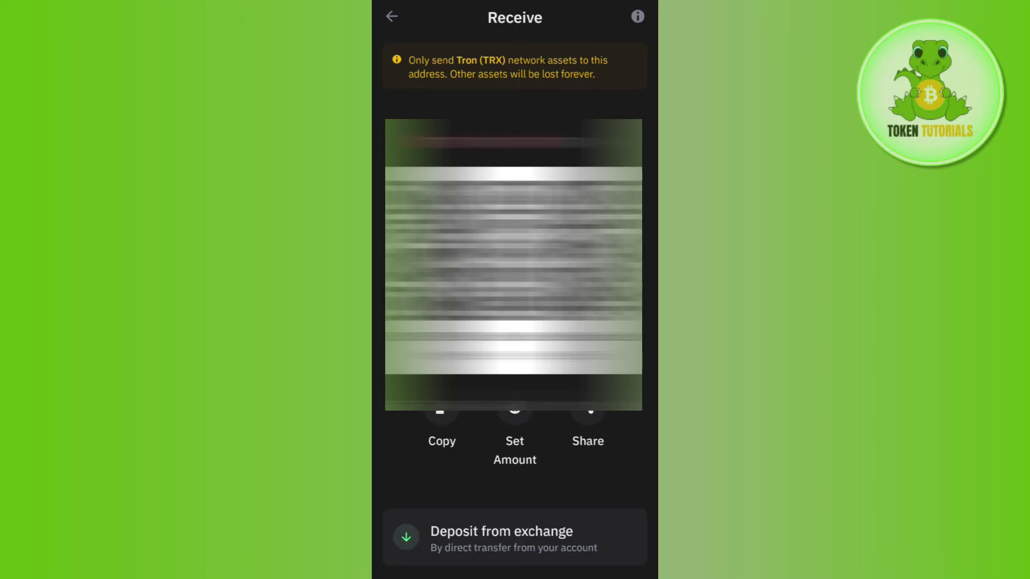
click(441, 422)
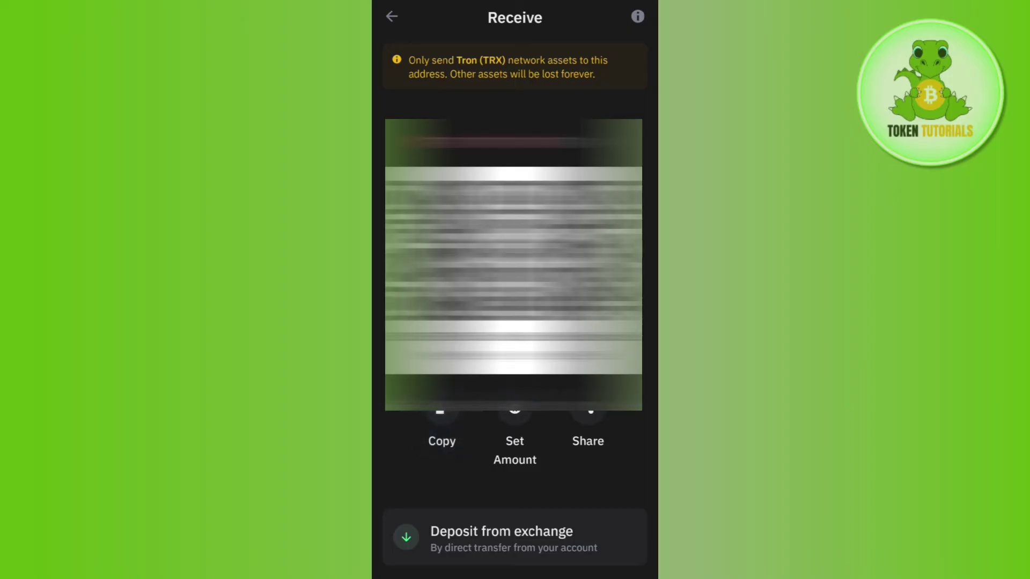